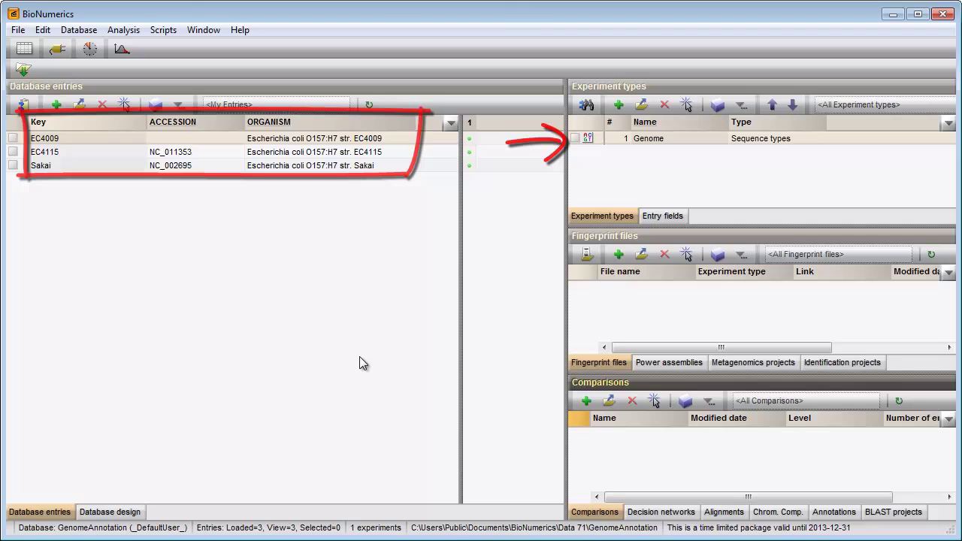
# Open the EC4009 genome sequence in the Sequence Viewer.
pyautogui.doubleClick(470, 144)
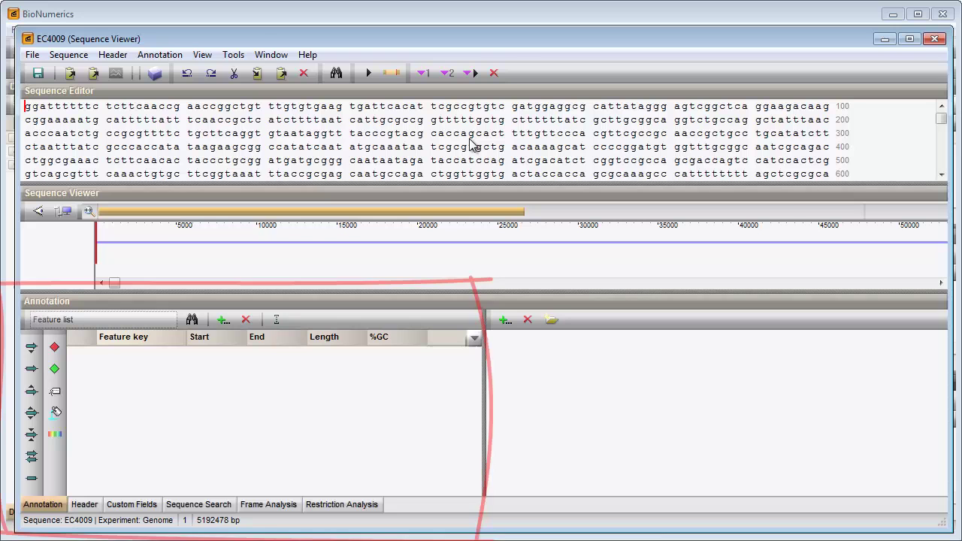
pyautogui.click(935, 38)
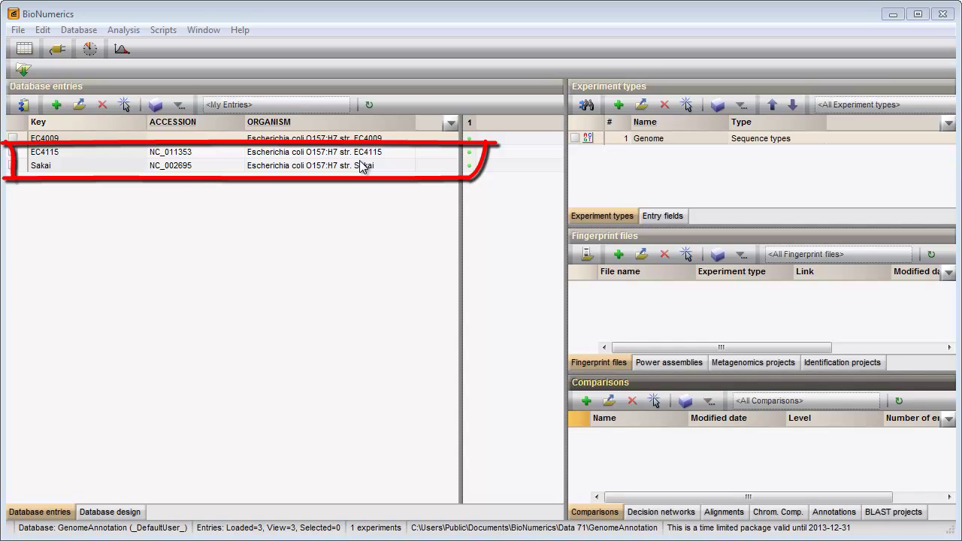
pyautogui.click(468, 152)
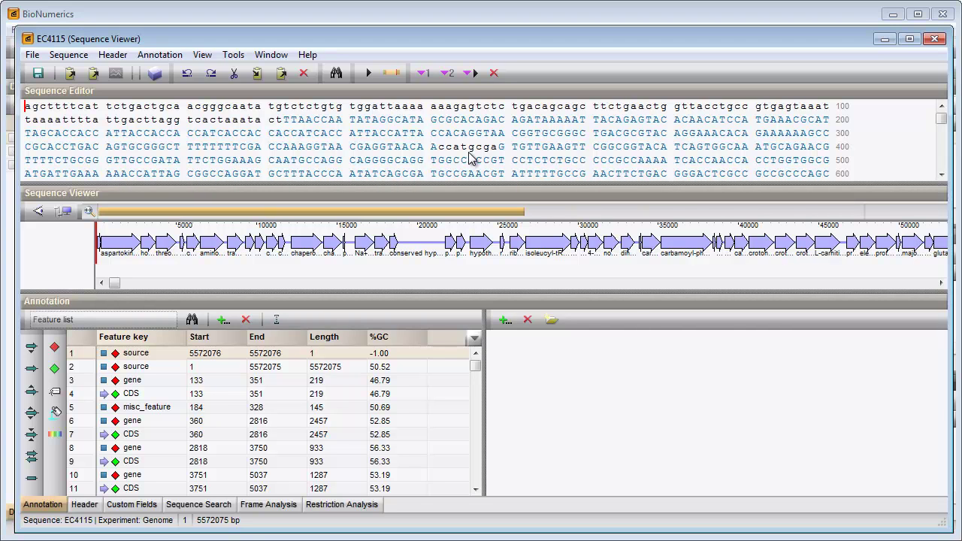
pyautogui.click(148, 394)
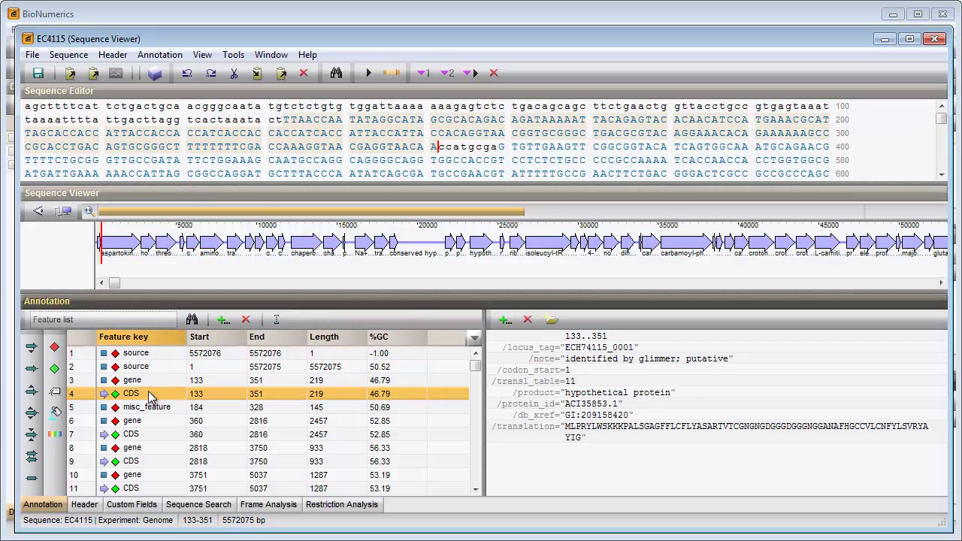
pyautogui.click(155, 434)
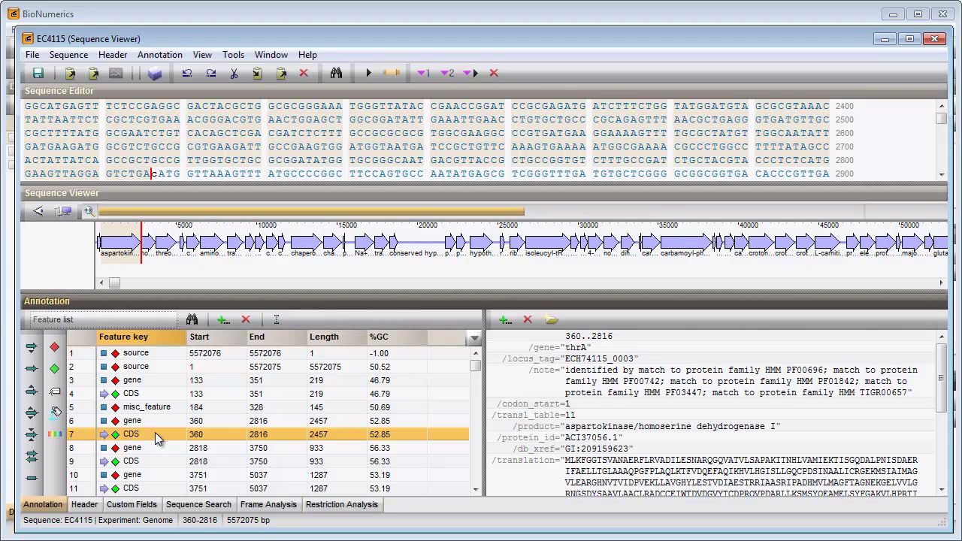
pyautogui.click(933, 39)
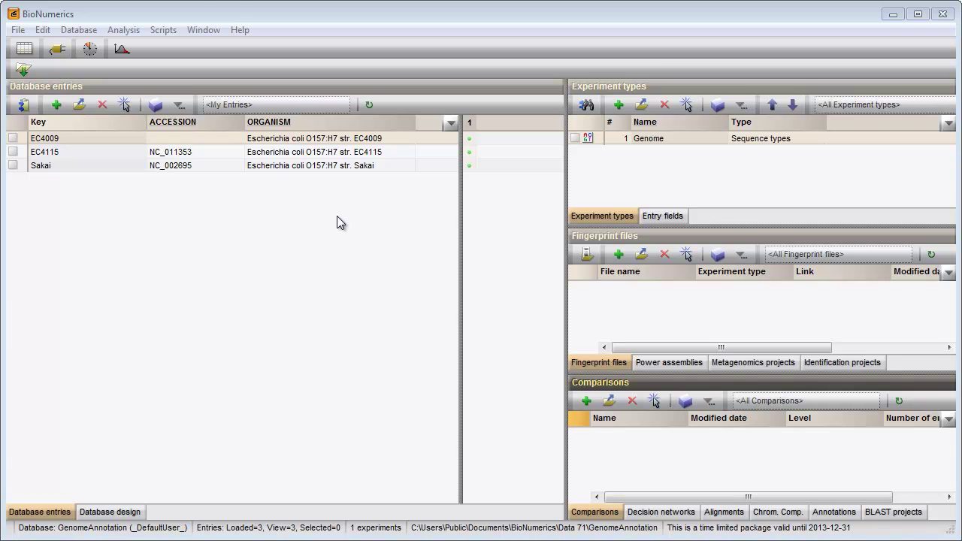
# Select the EC4009, EC4115 and Sakai database entries together with Ctrl+A.
pyautogui.hotkey('ctrl', 'a')
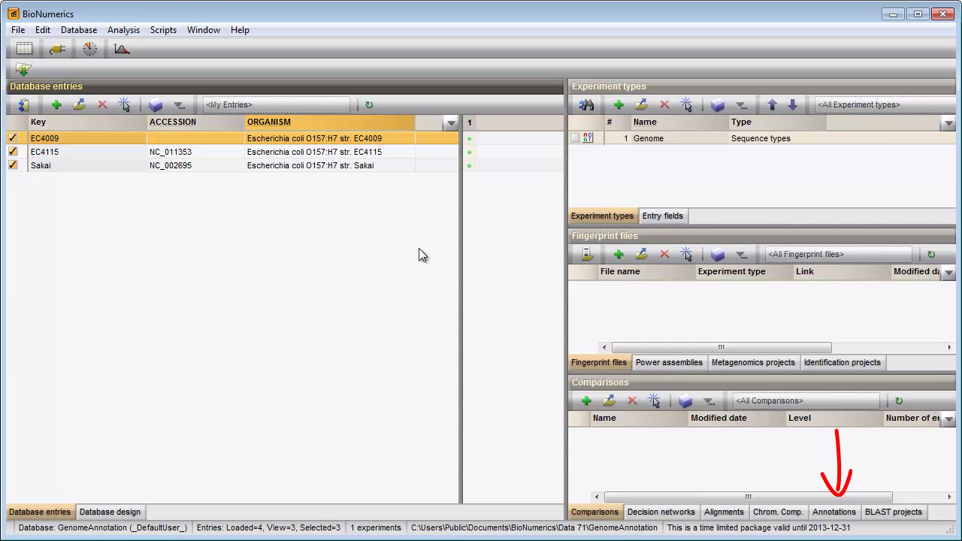
# Add a new annotation project named 'Myannotation' from the Annotations list.
pyautogui.click(833, 512)
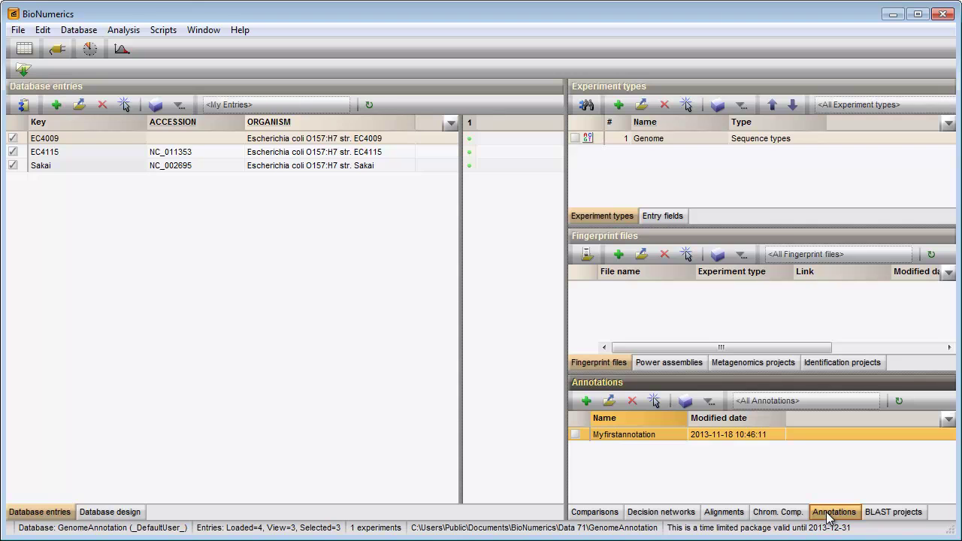
pyautogui.click(589, 402)
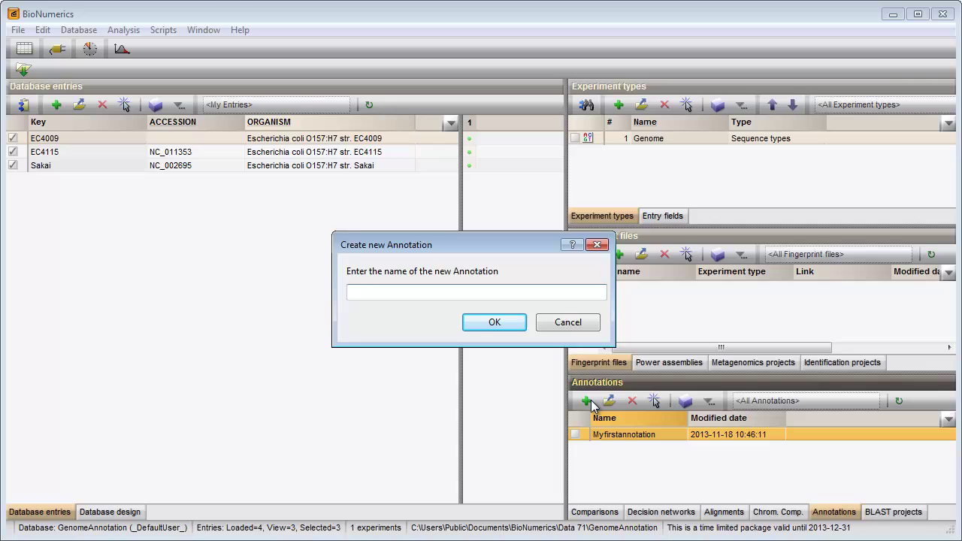
pyautogui.write('Myannotation')
pyautogui.press('Return')
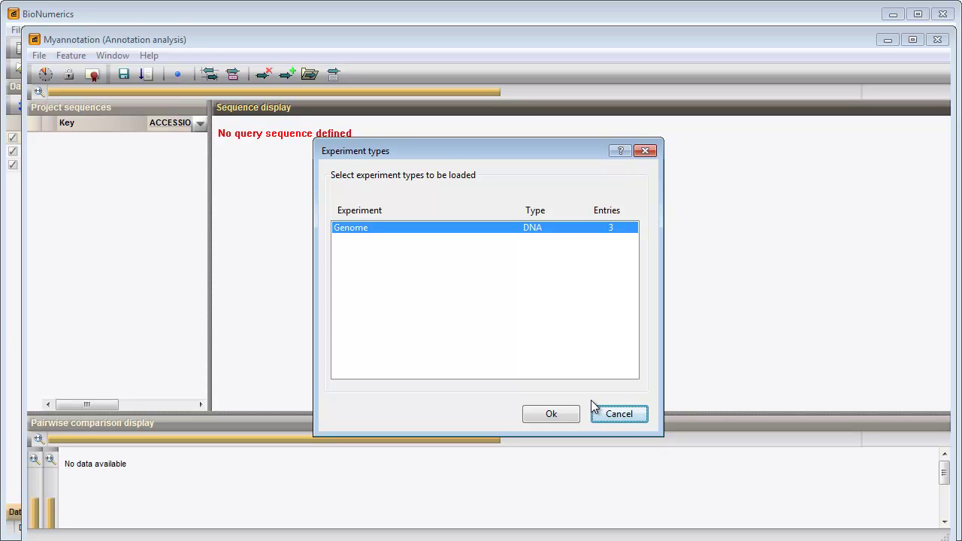
# Load the Genome sequences of all three entries, widen the sequence list, and pick EC4009.
pyautogui.click(539, 412)
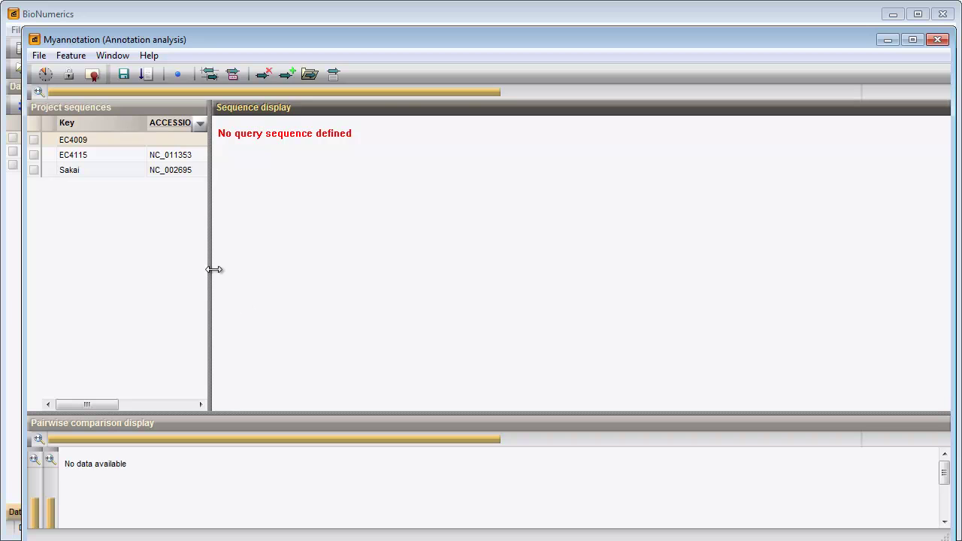
pyautogui.moveTo(214, 270); pyautogui.dragTo(397, 270)
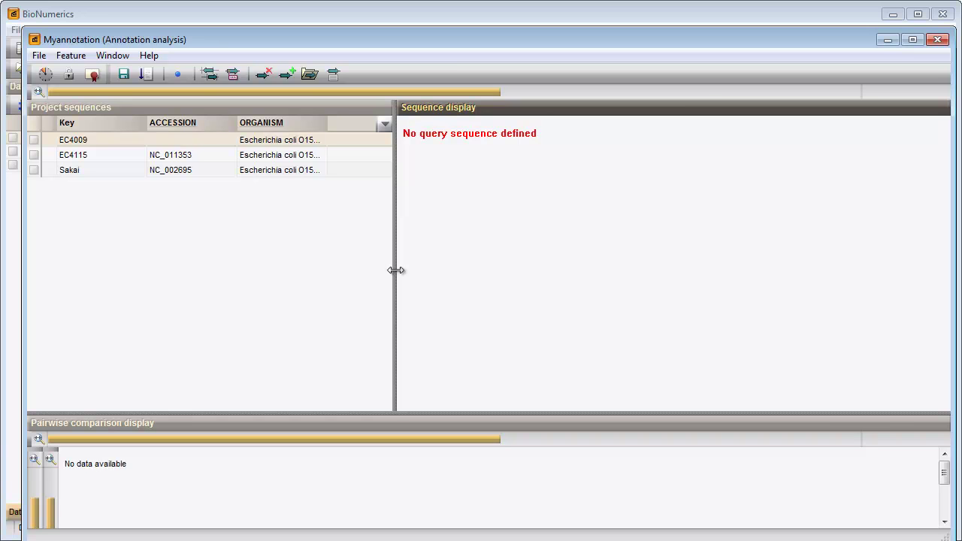
pyautogui.click(113, 142)
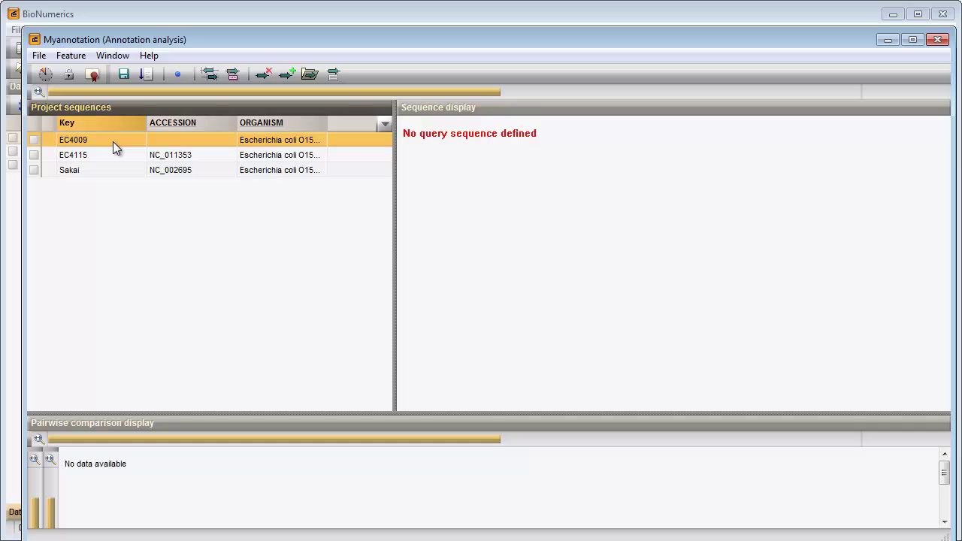
# Make EC4009 the query sequence and enlarge the display to show its reading-frame tracks.
pyautogui.click(177, 74)
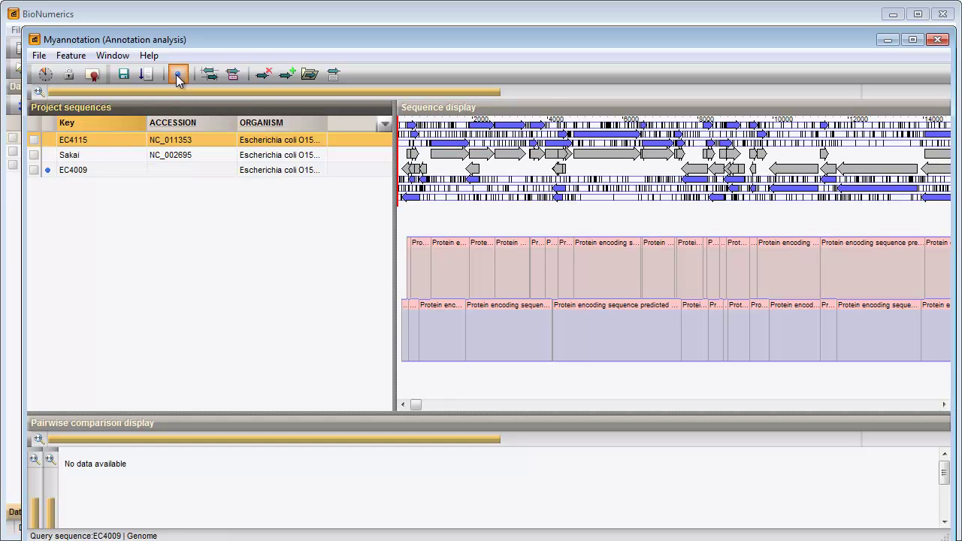
pyautogui.click(123, 169)
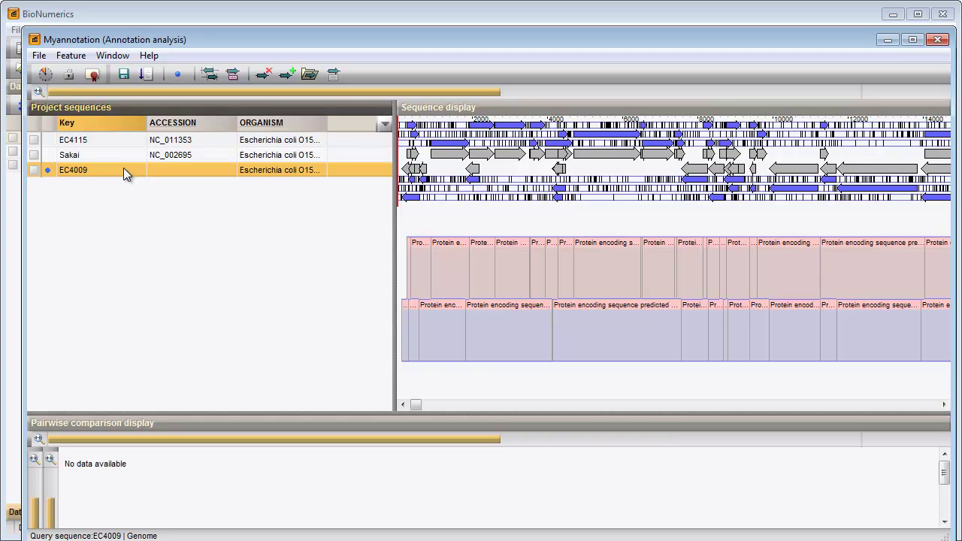
pyautogui.moveTo(396, 202); pyautogui.dragTo(229, 202)
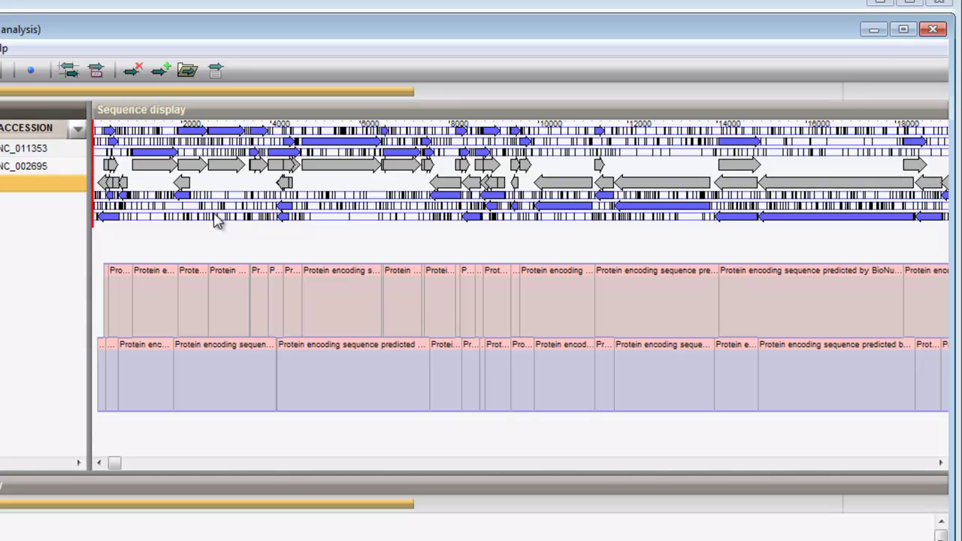
# Check frame analysis settings unchanged, zoom out, inspect a predicted coding sequence, then open Project settings.
pyautogui.click(80, 70)
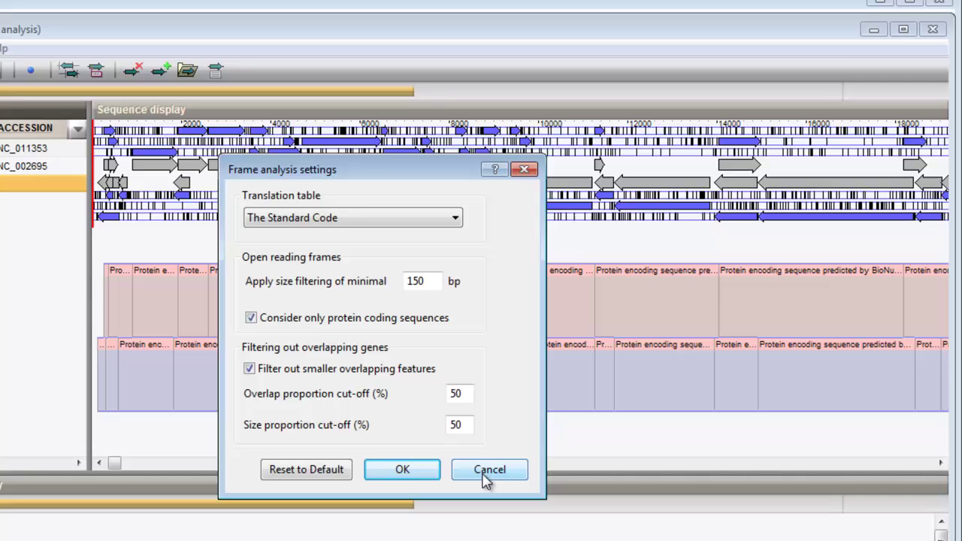
pyautogui.click(487, 473)
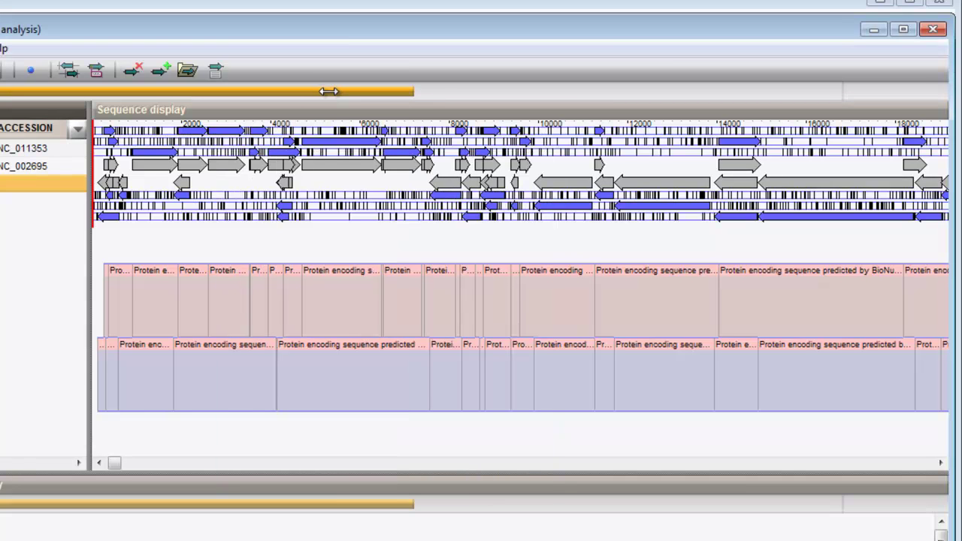
pyautogui.moveTo(329, 91); pyautogui.dragTo(441, 109)
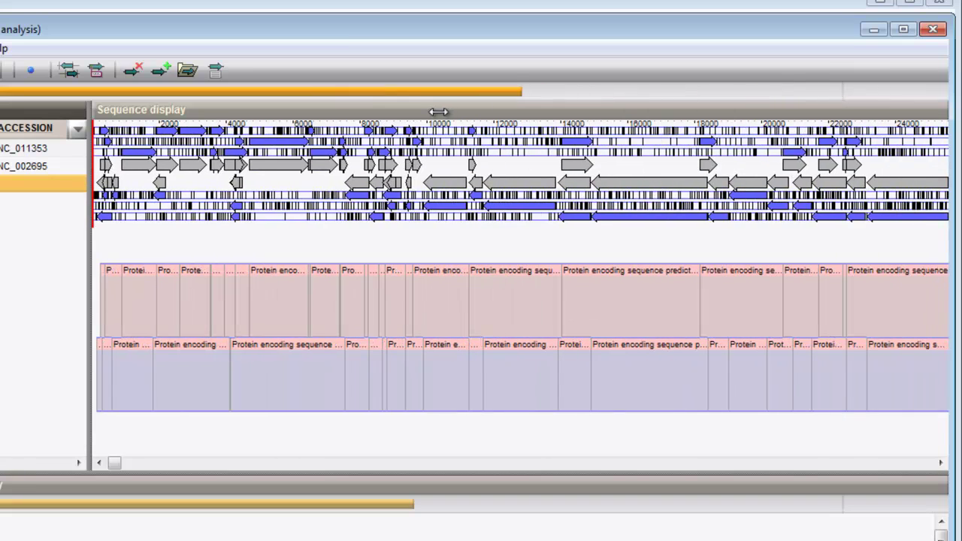
pyautogui.click(295, 168)
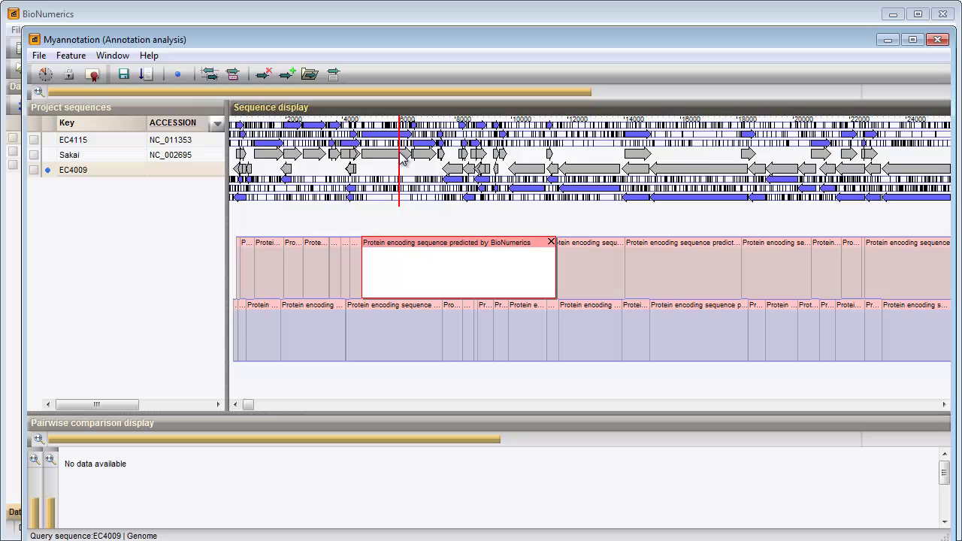
pyautogui.click(149, 78)
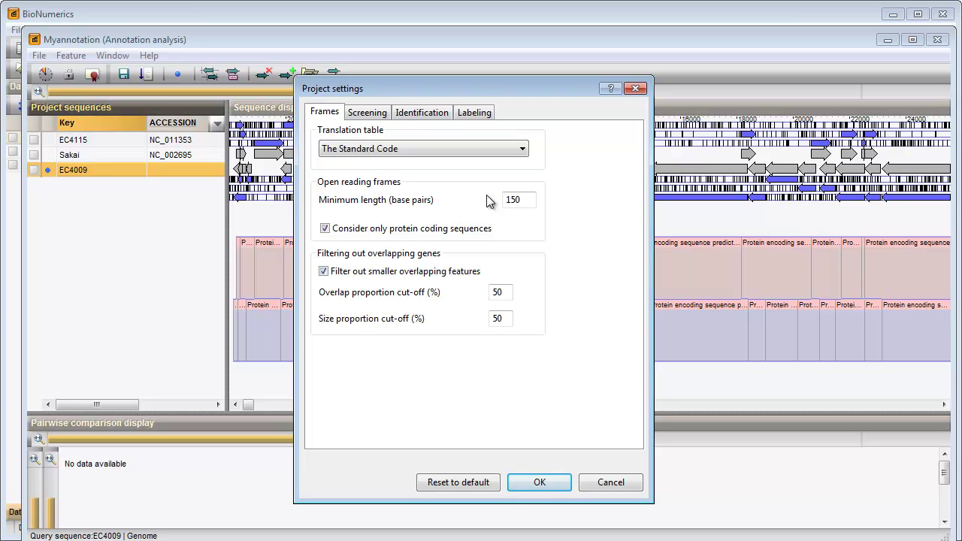
# Review the Screening, Identification and Labeling settings and start screening EC4009 against EC4115 and Sakai.
pyautogui.click(368, 113)
pyautogui.click(440, 117)
pyautogui.click(481, 114)
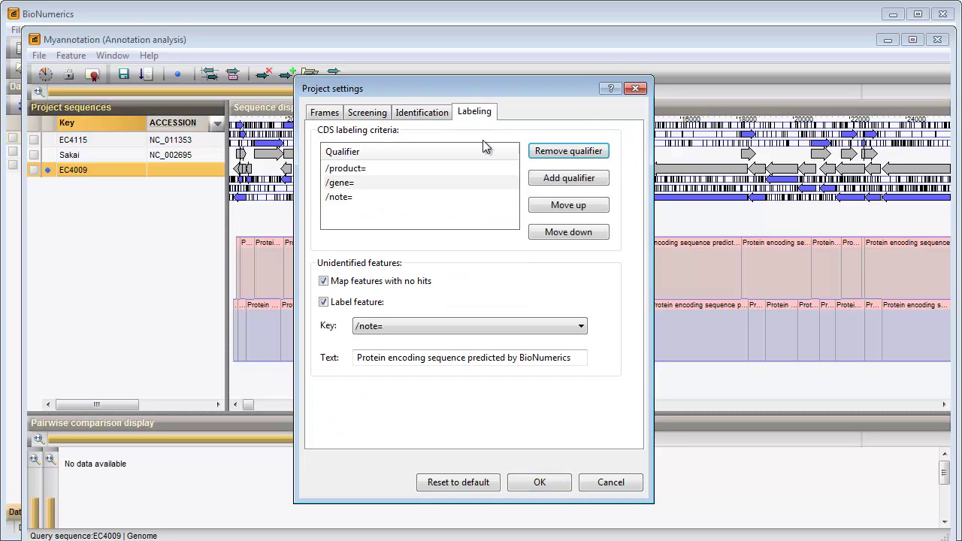
pyautogui.click(541, 483)
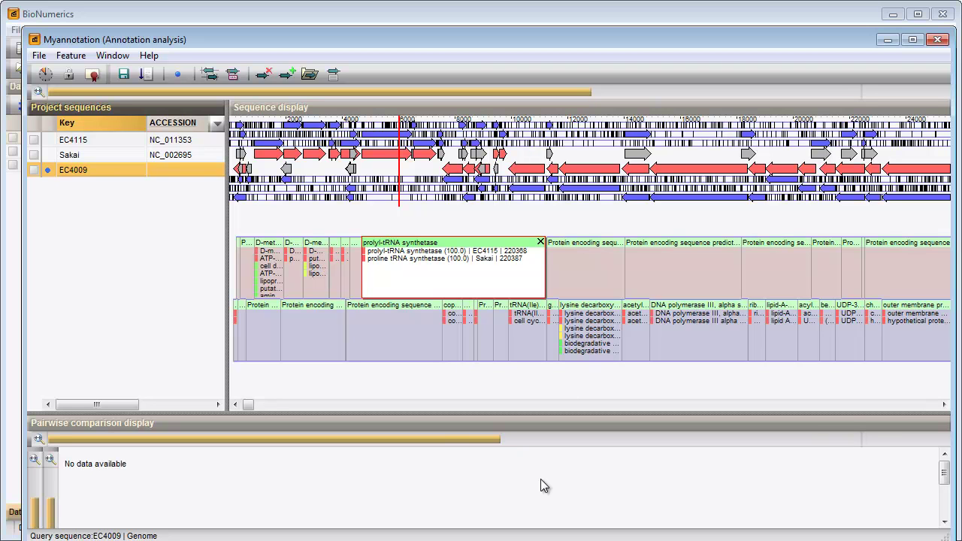
pyautogui.click(584, 174)
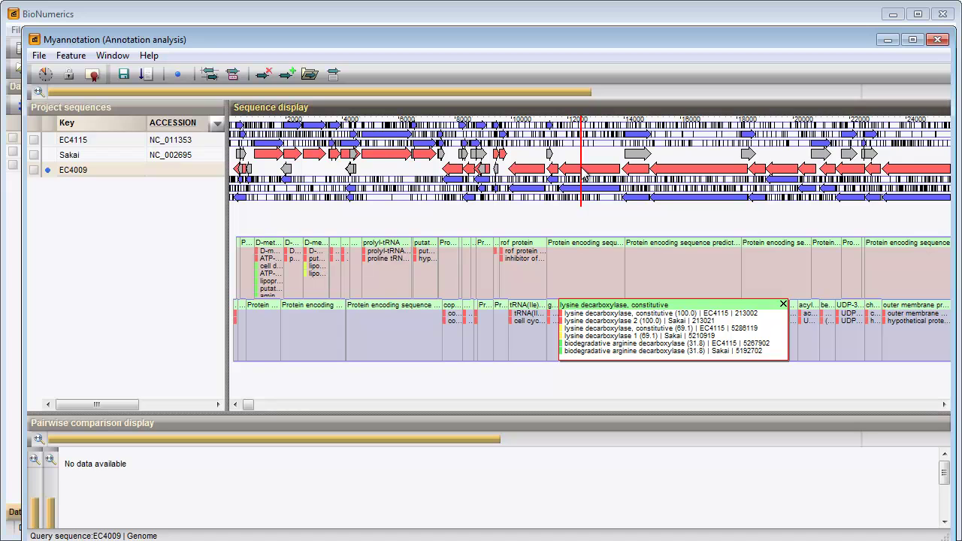
pyautogui.click(392, 167)
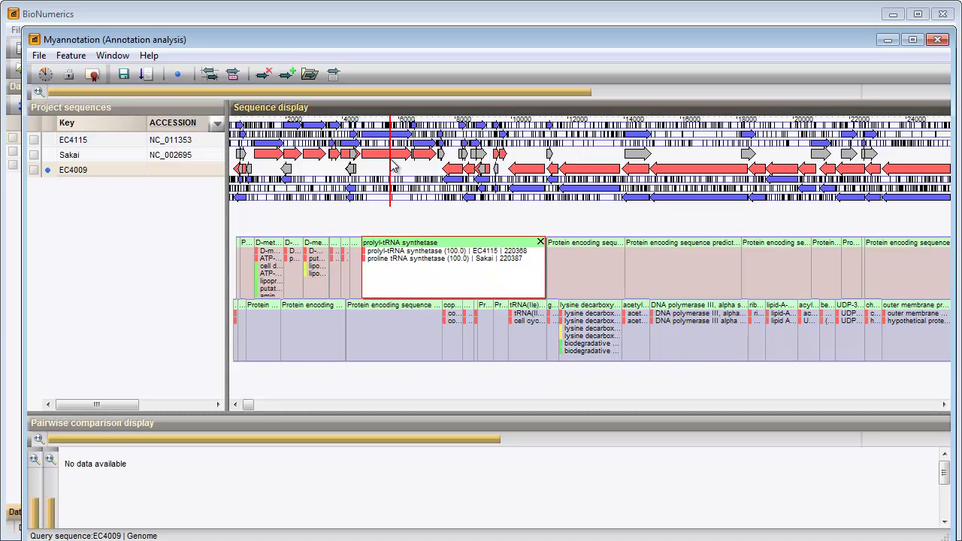
pyautogui.click(271, 161)
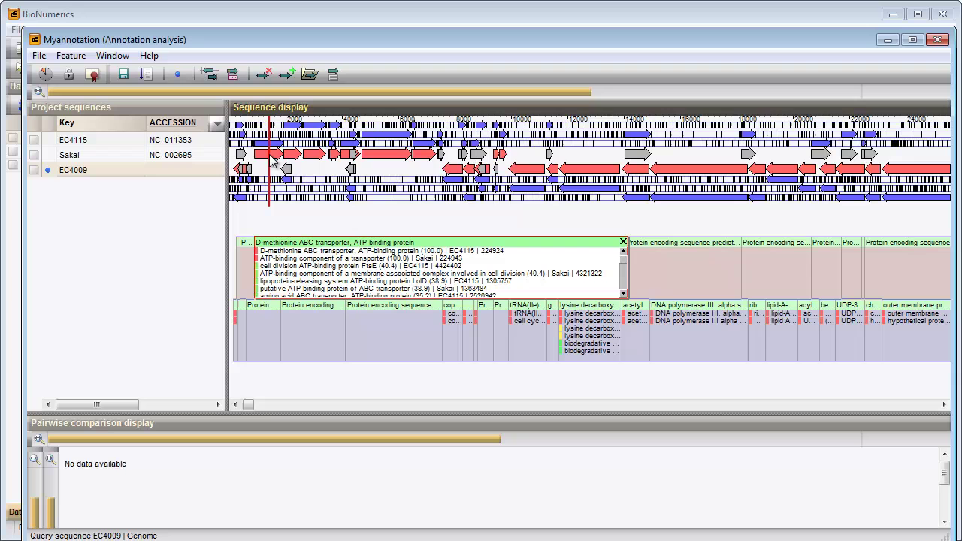
pyautogui.click(577, 176)
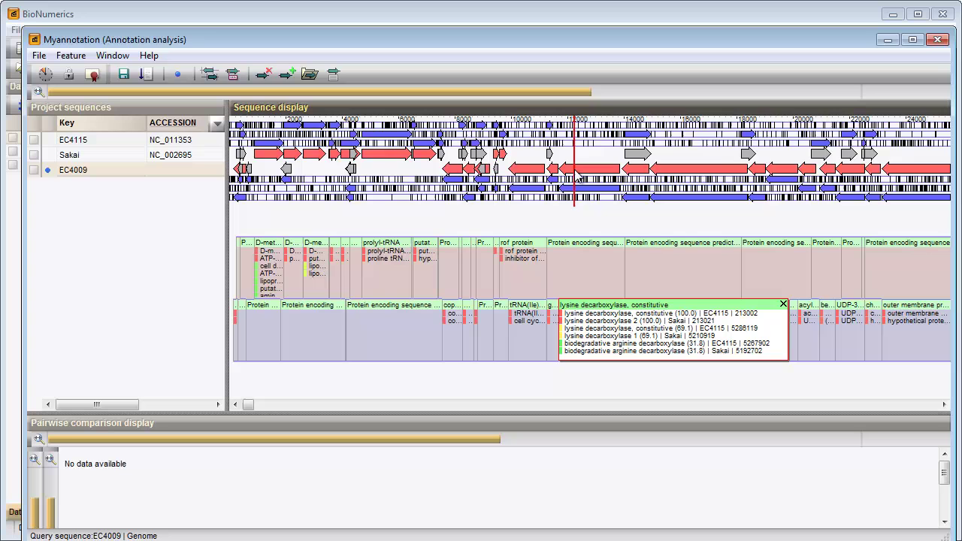
pyautogui.rightClick(625, 320)
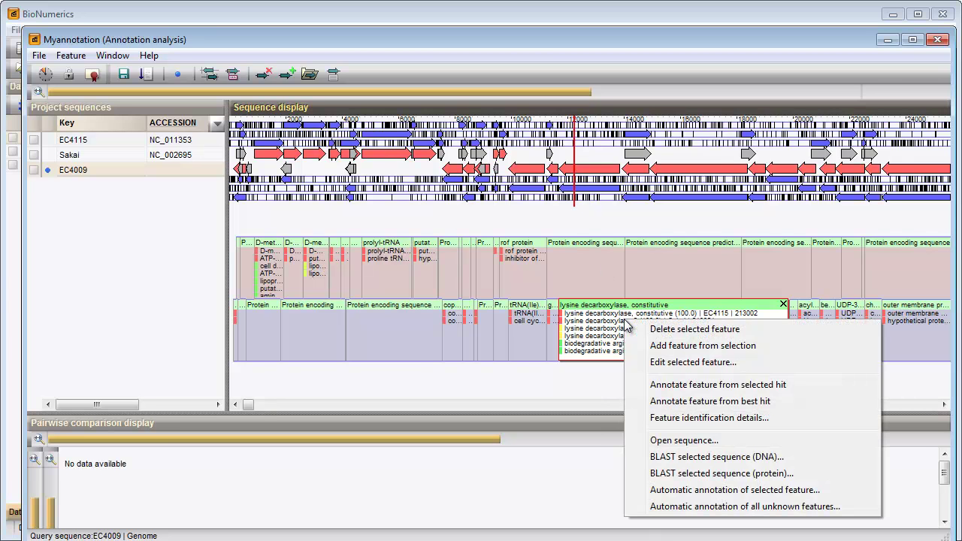
pyautogui.click(649, 418)
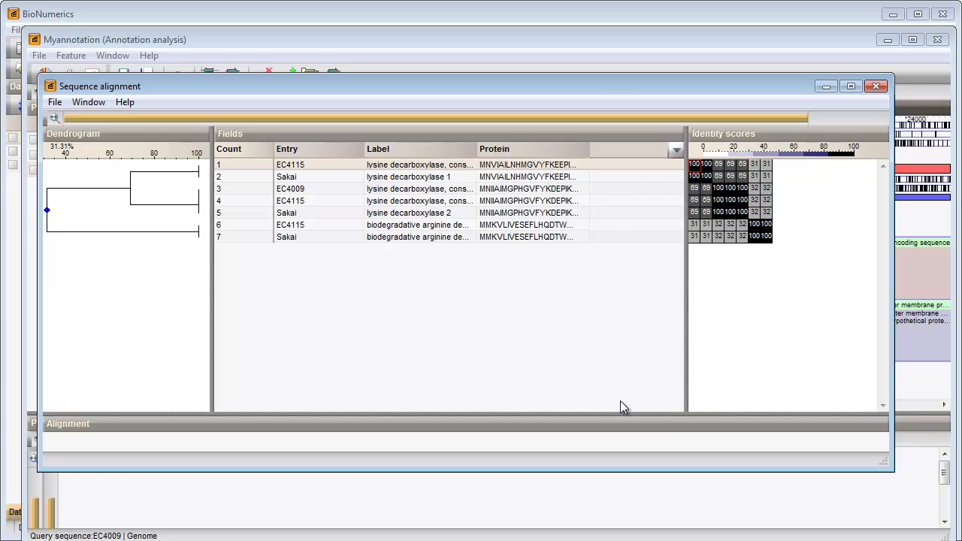
pyautogui.click(252, 189)
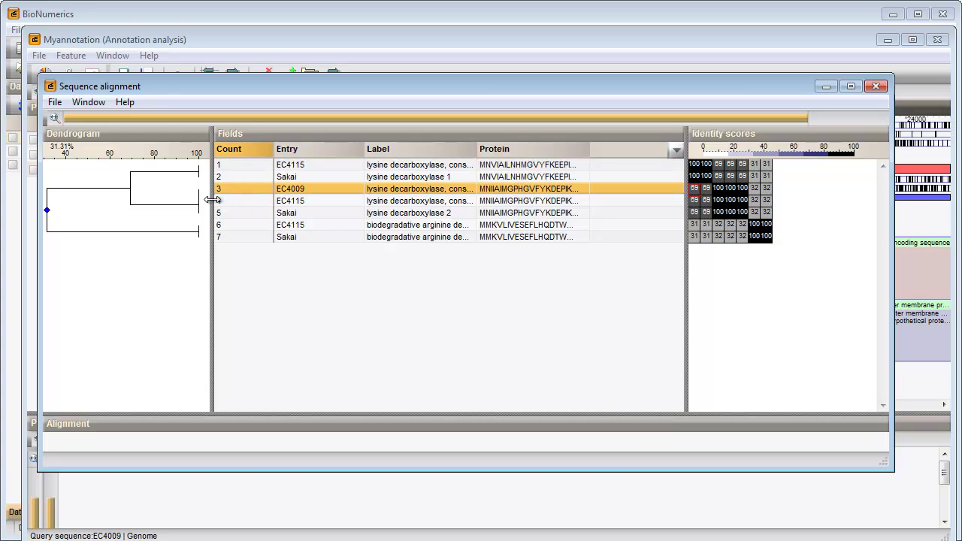
pyautogui.click(198, 210)
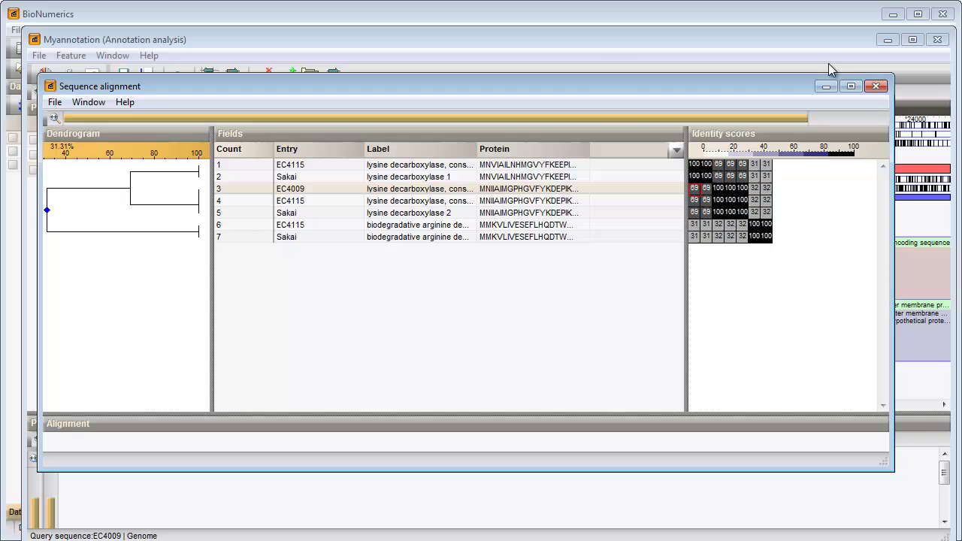
pyautogui.click(878, 87)
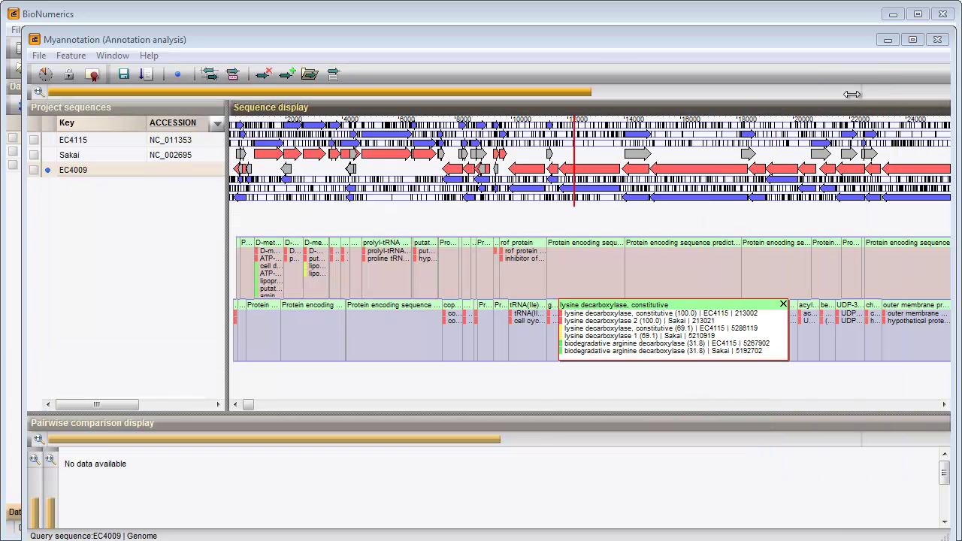
# Inspect predicted features near 11000, 14000, 18000 and 20500, settling on the unlabelled one near 14000.
pyautogui.click(636, 162)
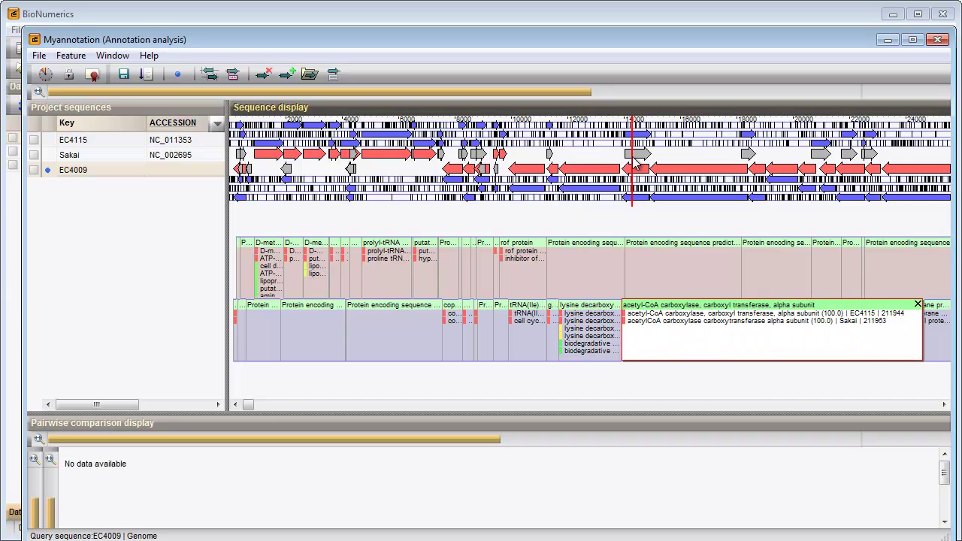
pyautogui.click(636, 142)
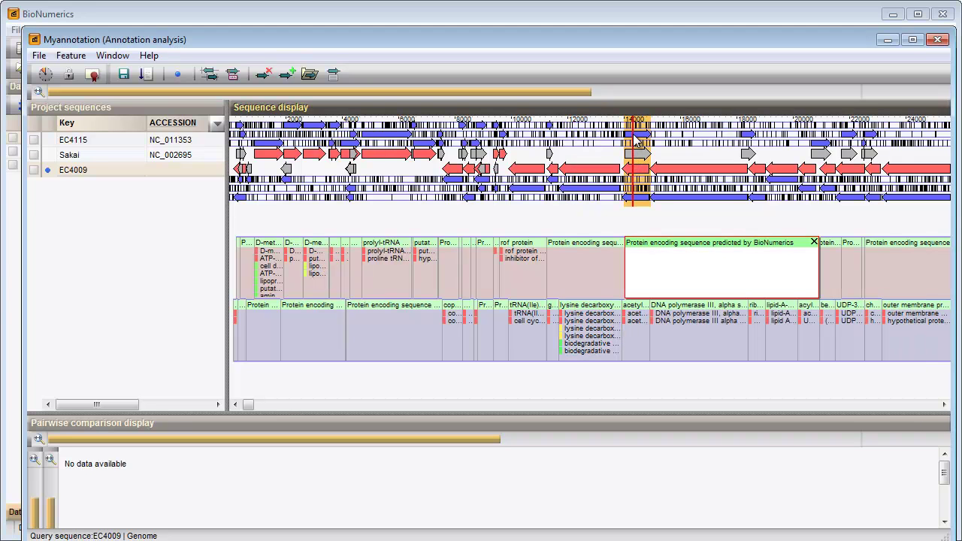
pyautogui.click(751, 142)
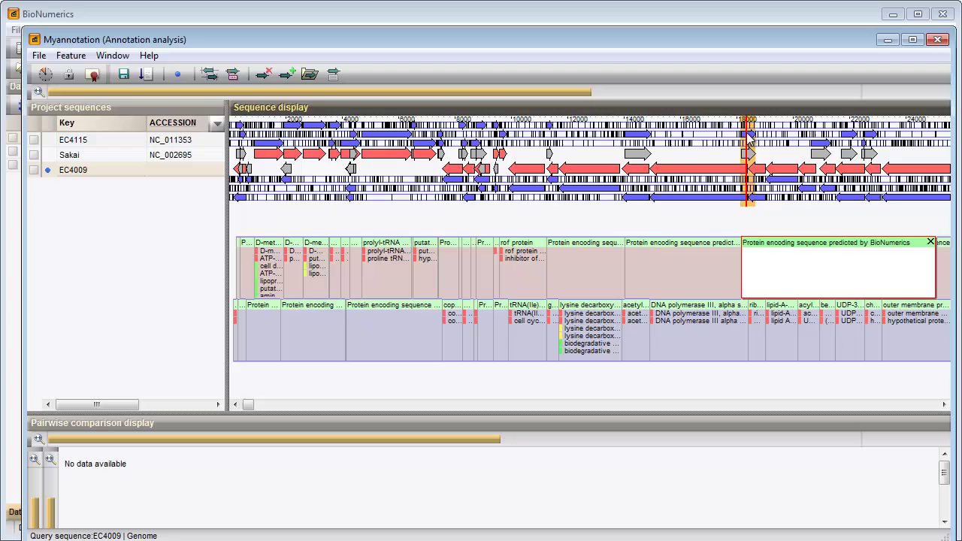
pyautogui.click(815, 151)
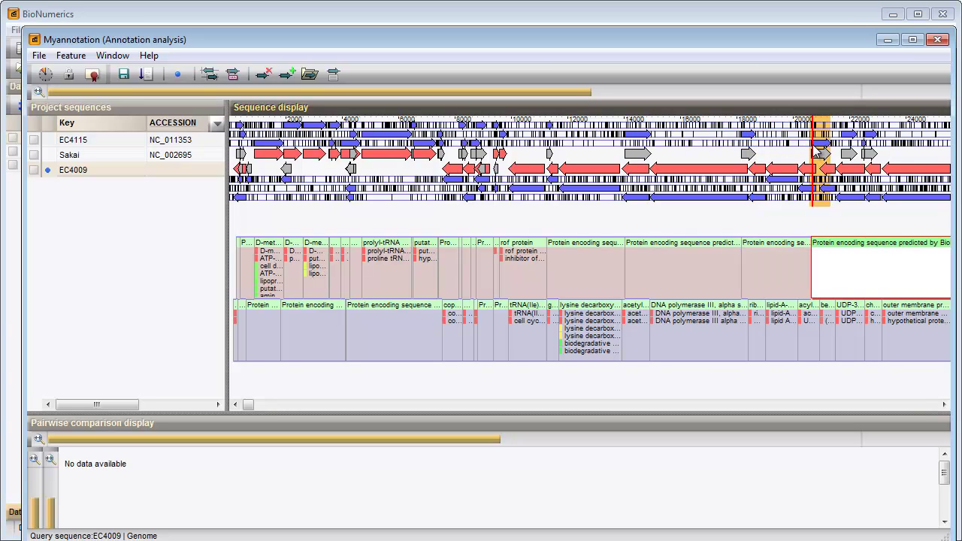
pyautogui.click(553, 133)
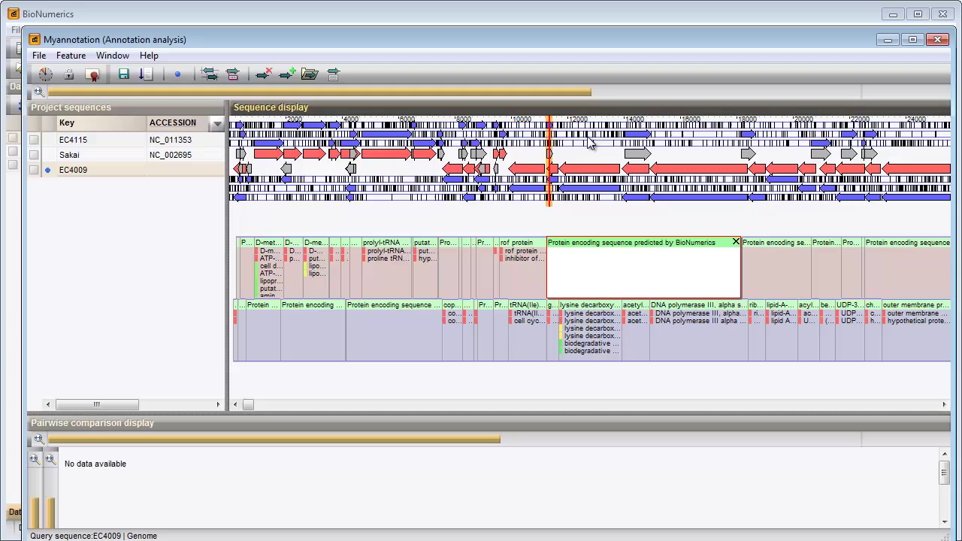
pyautogui.click(636, 137)
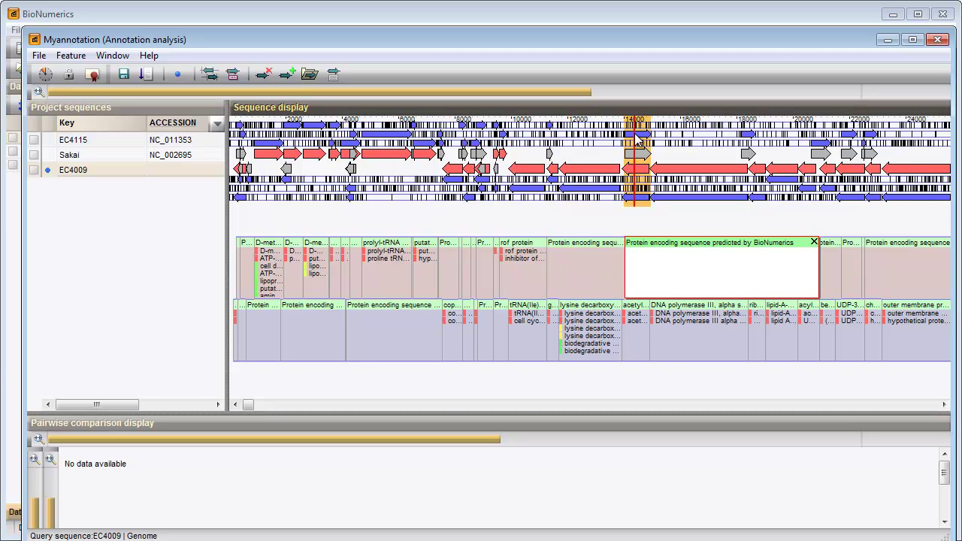
# Auto-annotate the feature with an online blastp search against nr, labelling it hypothetical protein c0222.
pyautogui.rightClick(657, 270)
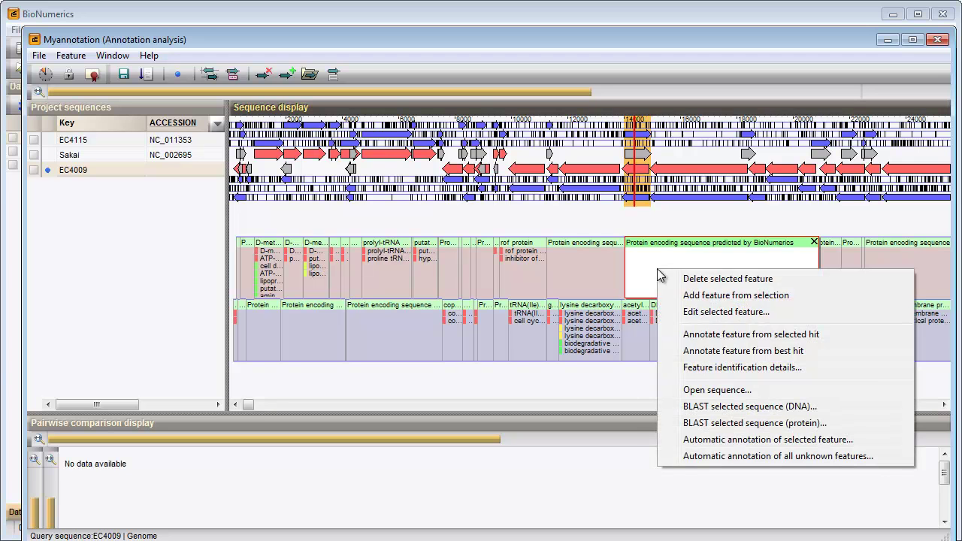
pyautogui.click(718, 445)
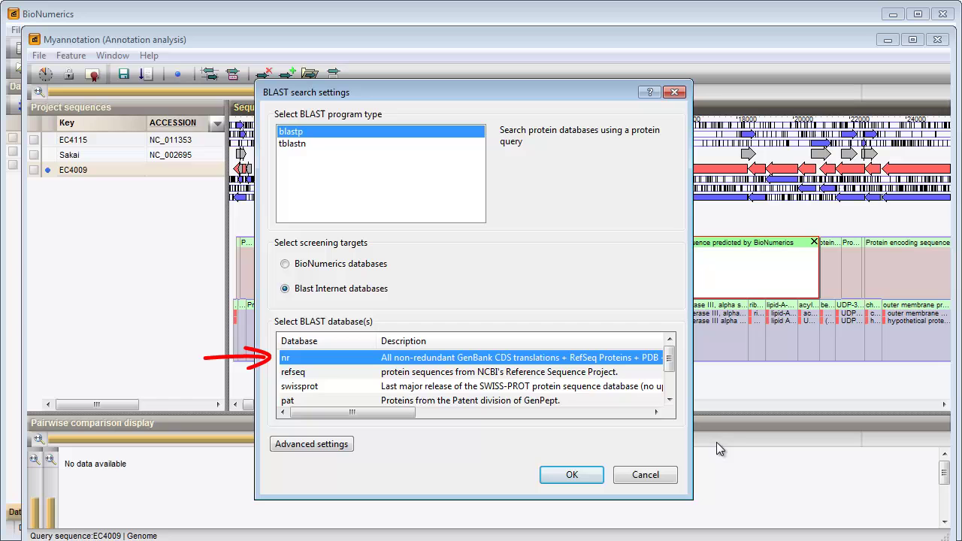
pyautogui.click(575, 475)
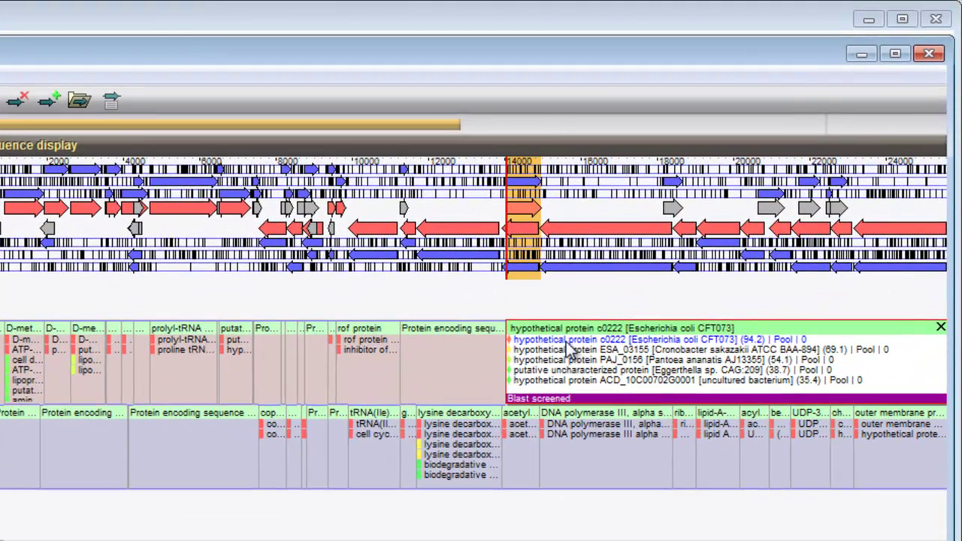
pyautogui.click(565, 339)
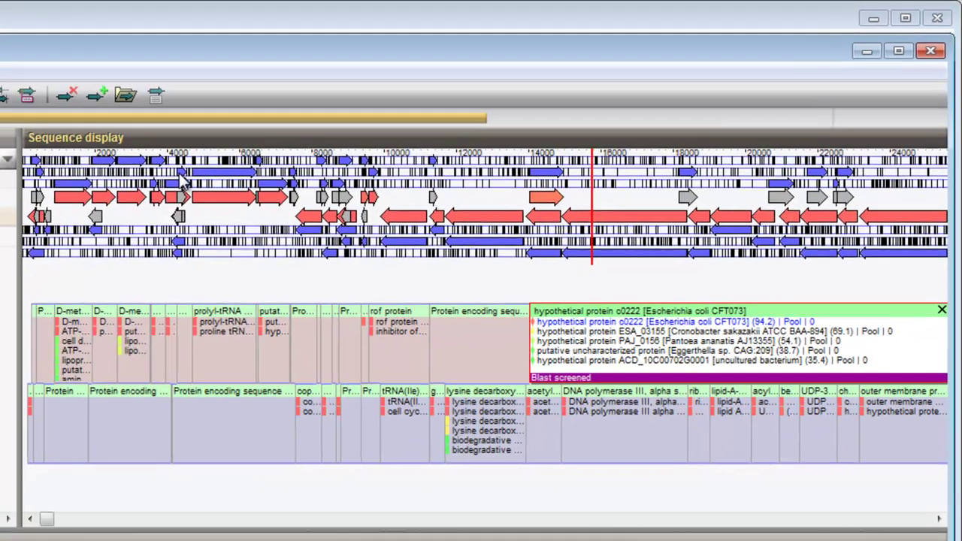
# Select the unlabelled predicted feature near position 4000 and bring up its context menu.
pyautogui.click(185, 331)
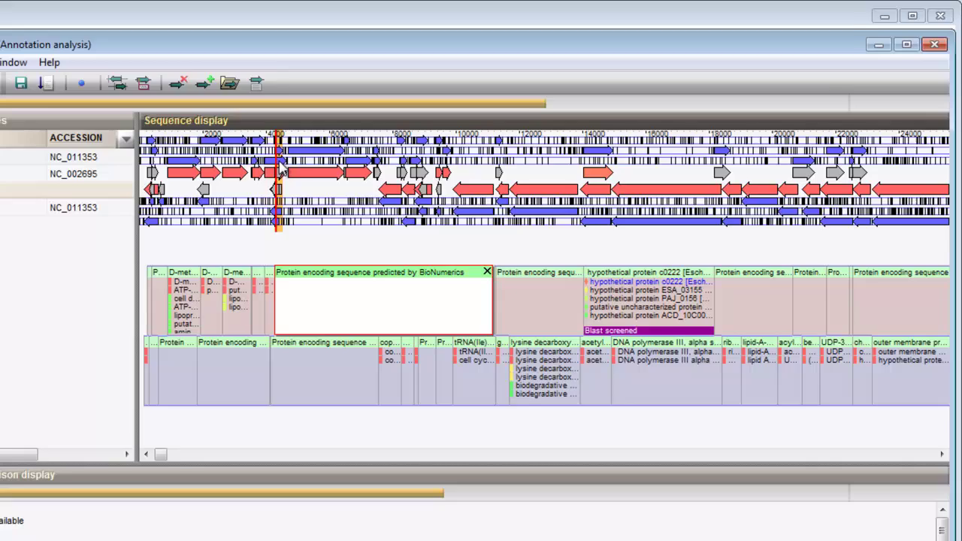
pyautogui.rightClick(398, 281)
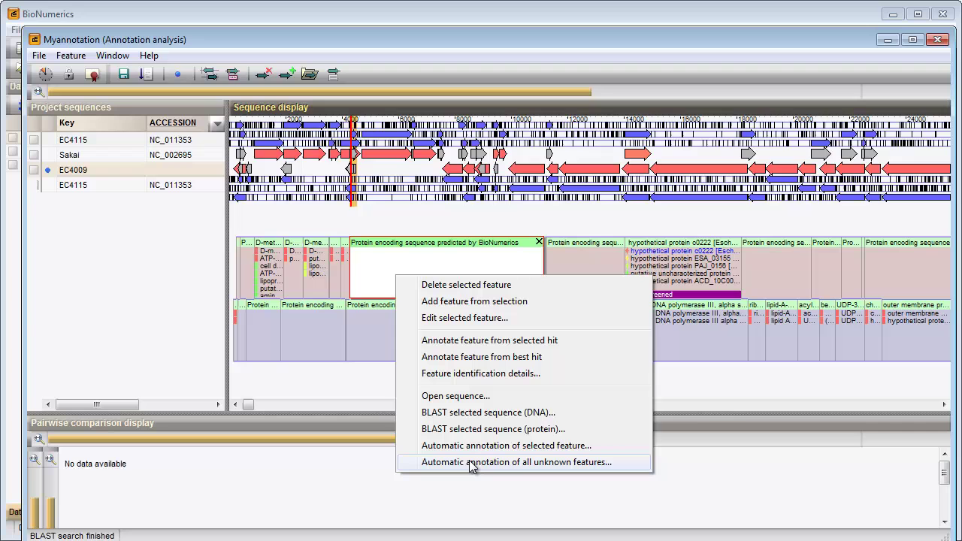
# Save the annotated EC4009 query as entry key EC4009 with Genome, overwriting the existing sequence.
pyautogui.click(150, 253)
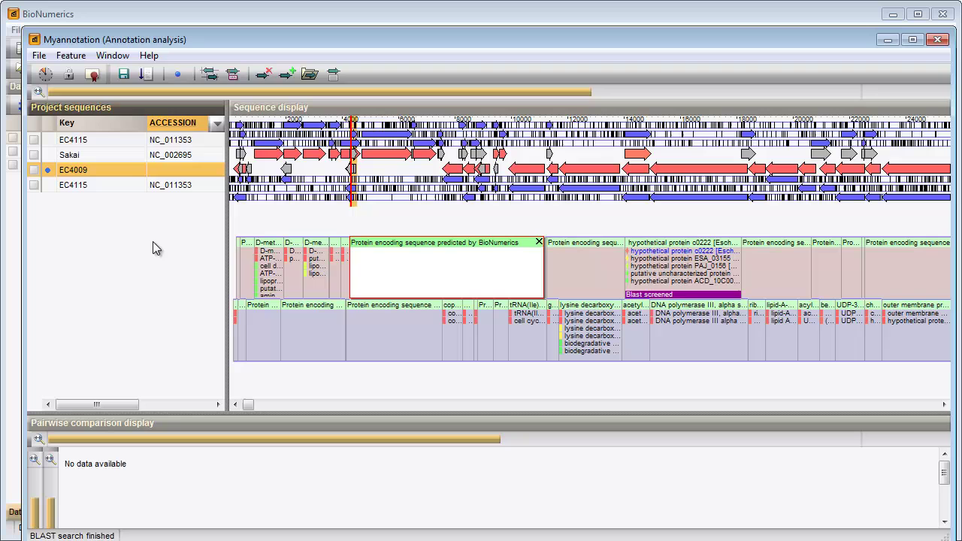
pyautogui.click(38, 55)
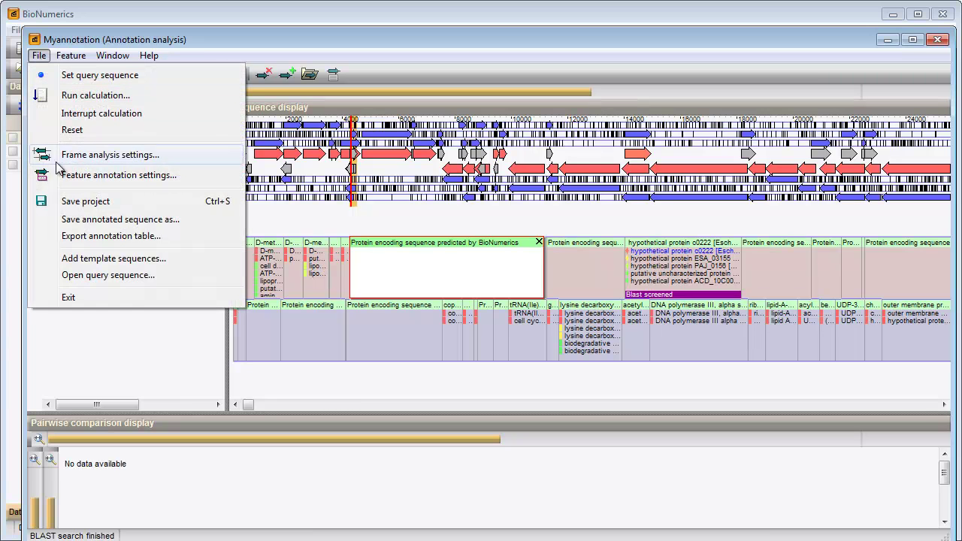
pyautogui.click(73, 223)
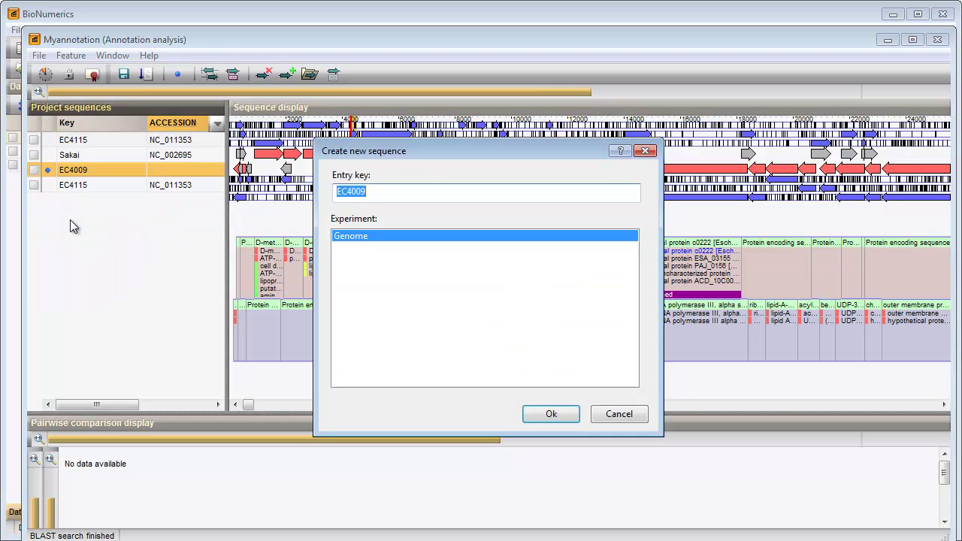
pyautogui.click(392, 191)
pyautogui.click(542, 416)
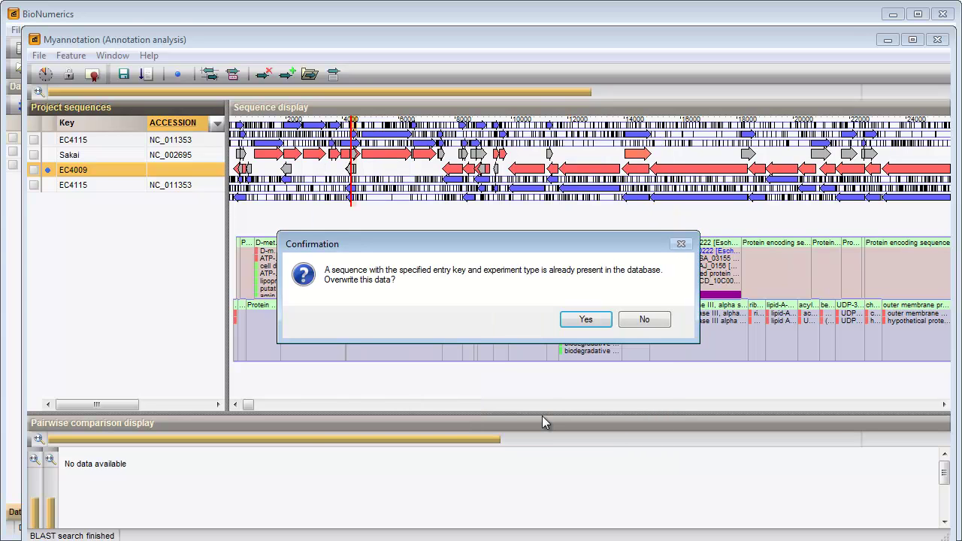
pyautogui.click(579, 322)
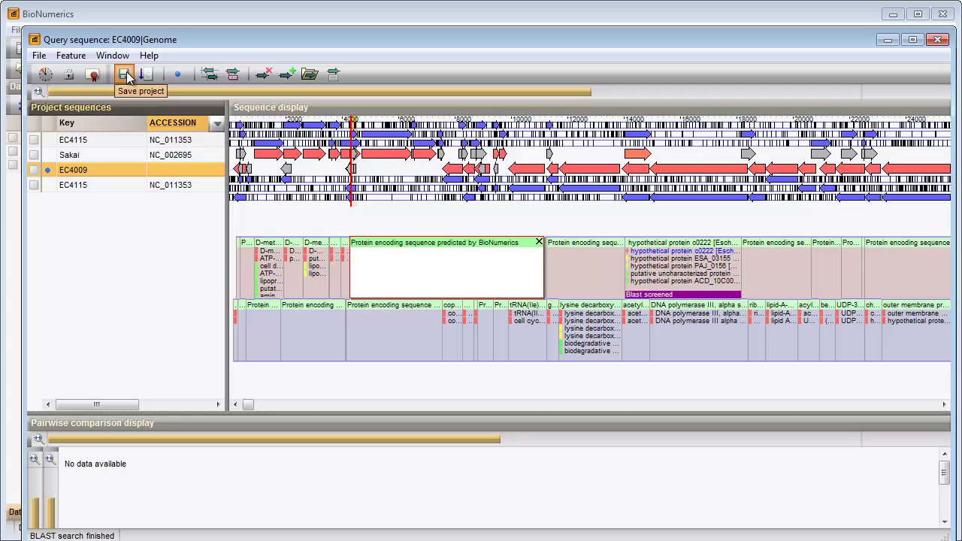
# Exit the annotation window, open EC4009's Genome in Sequence Viewer, and enlarge its feature list.
pyautogui.click(41, 58)
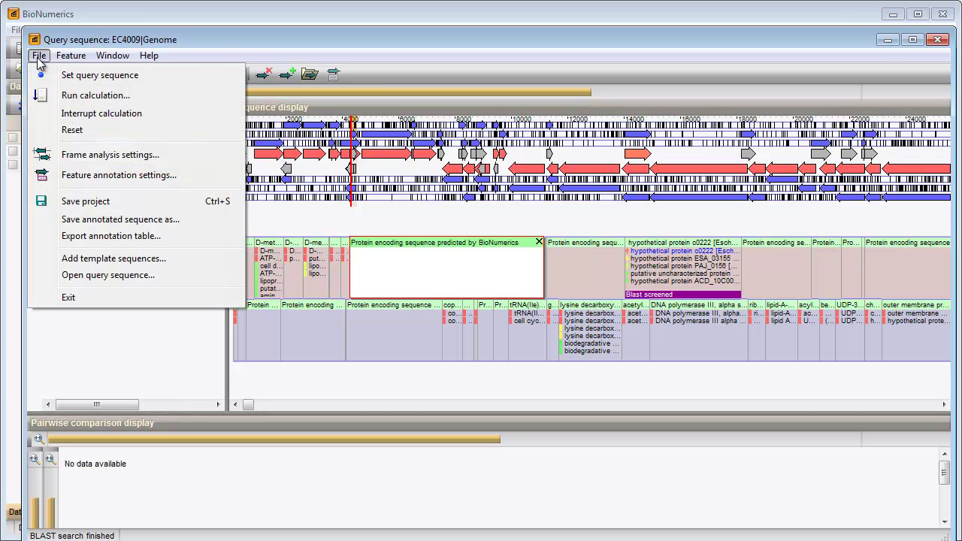
pyautogui.click(66, 299)
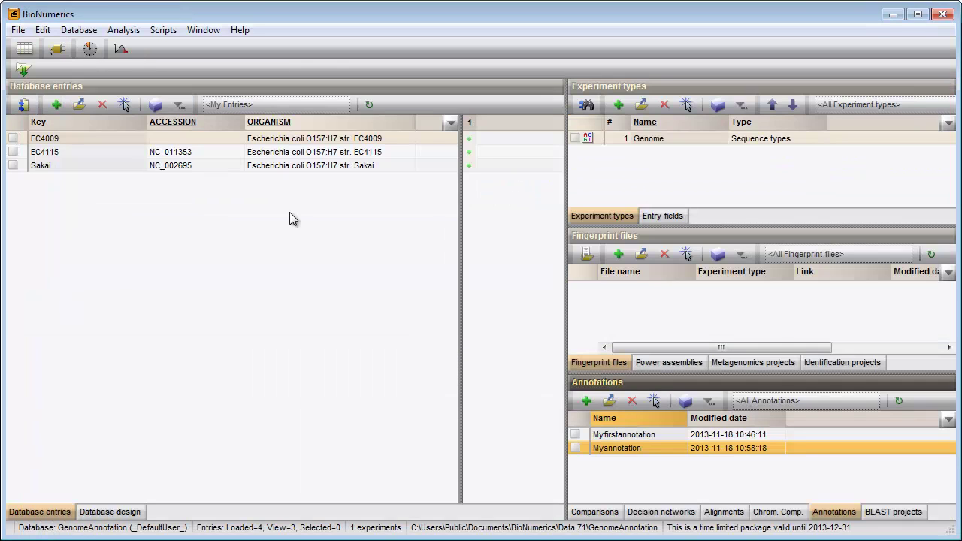
pyautogui.click(469, 140)
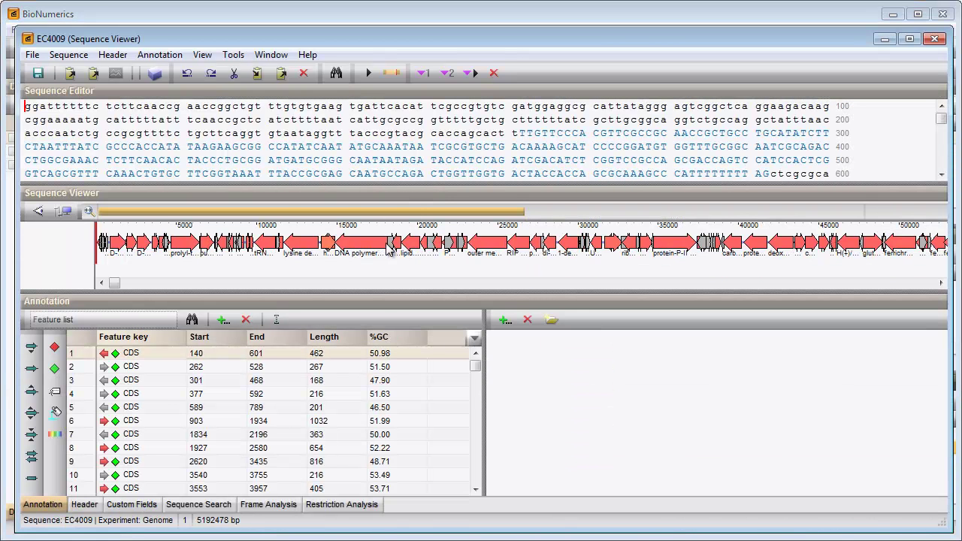
pyautogui.moveTo(382, 289); pyautogui.dragTo(382, 276)
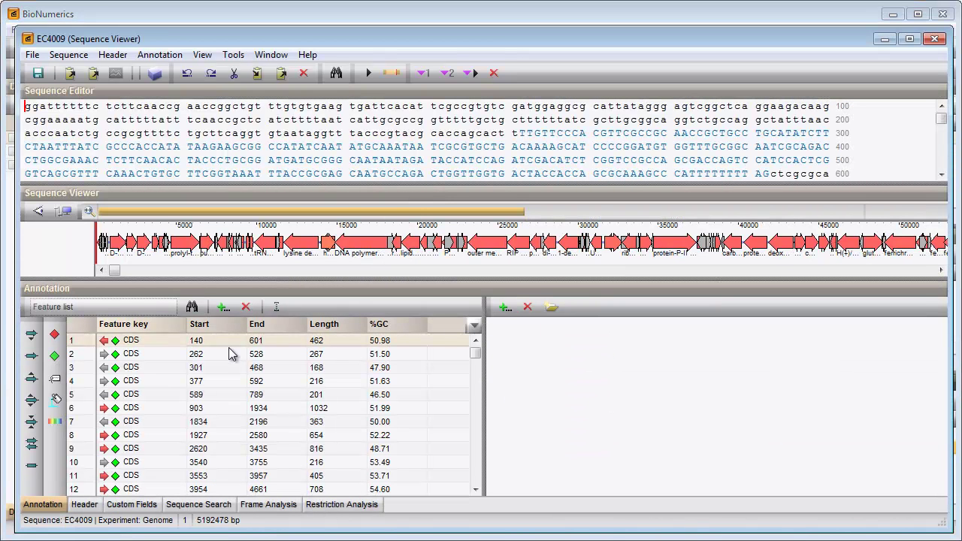